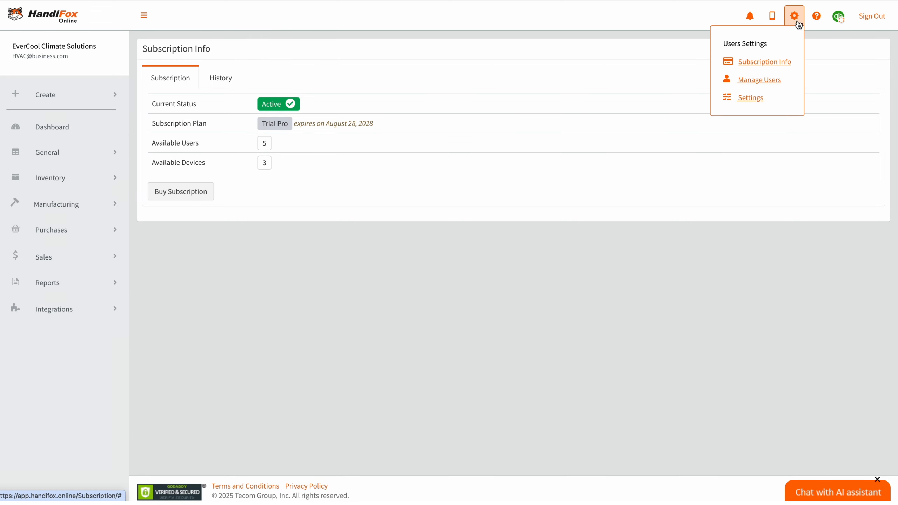
- Start adding a new account user and enter the user's e-mail address
left_click(774, 80)
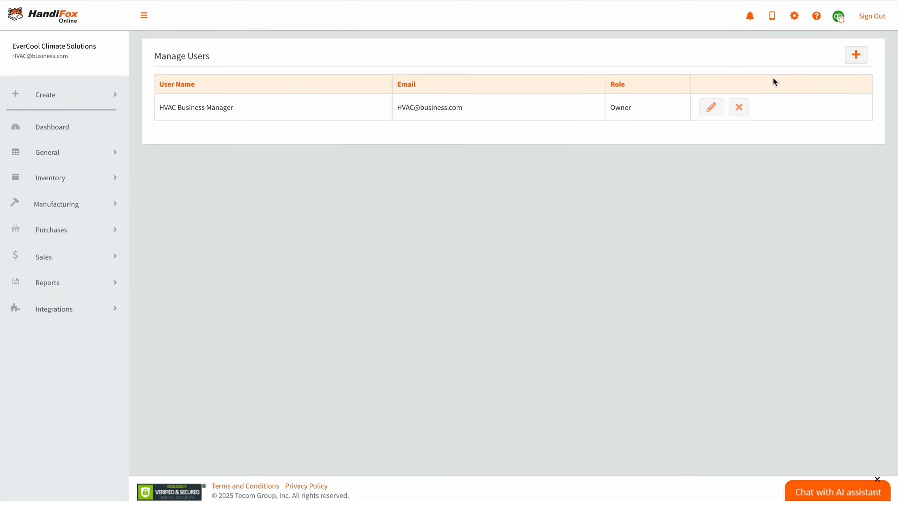
left_click(859, 54)
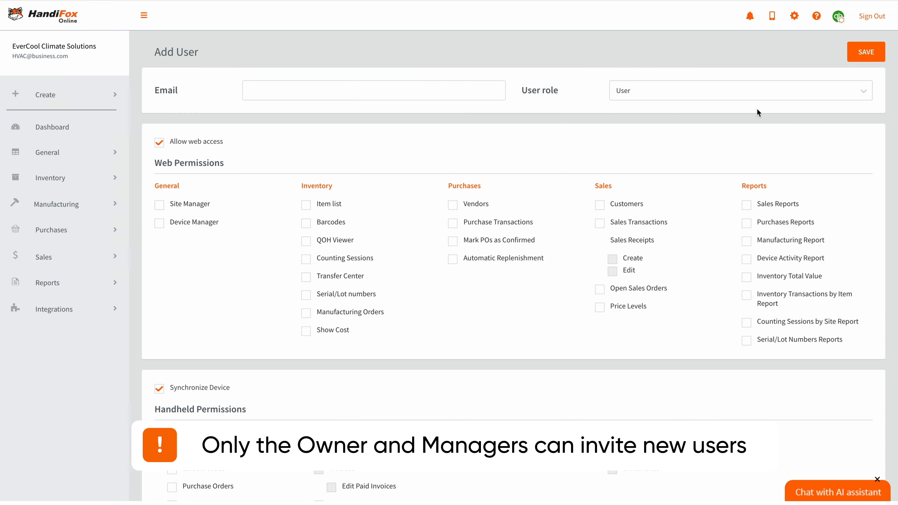
left_click(354, 95)
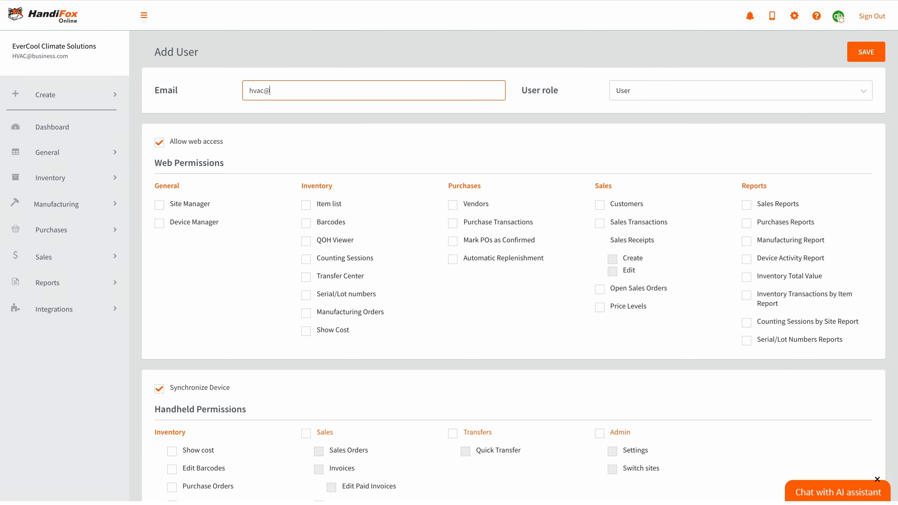
- Grant Vendors, Purchase Transactions, Mark POs as Confirmed and Automatic Replenishment web permissions, leaving Customers and Sales off
left_click(453, 205)
left_click(453, 222)
left_click(453, 241)
left_click(454, 260)
left_click(601, 207)
left_click(601, 225)
left_click(602, 226)
left_click(600, 206)
- Grant the Item list, Barcodes, QOH Viewer and Transfer Center web permissions
left_click(306, 205)
left_click(306, 224)
left_click(307, 242)
left_click(307, 277)
- Allow handheld barcode editing, purchase orders, inventory counting and all handheld Sales permissions
scroll(399, 335, "down", 3)
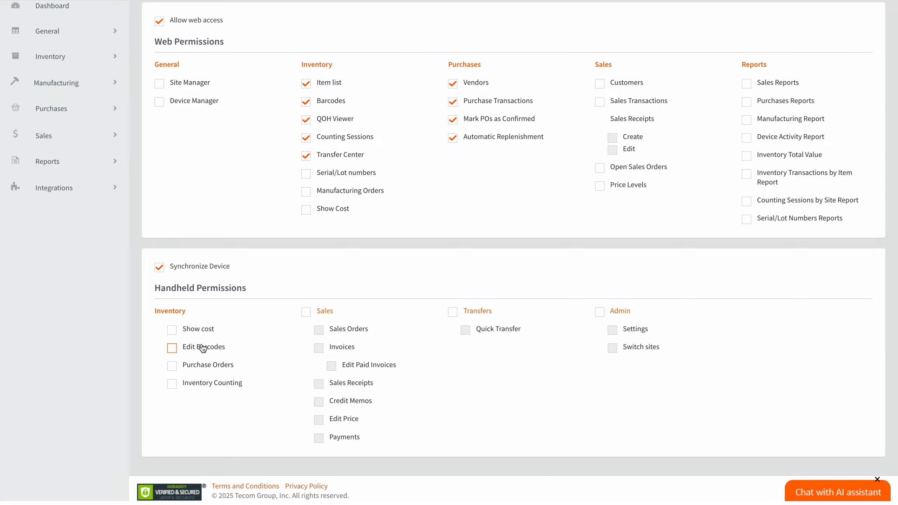
left_click(173, 348)
left_click(172, 367)
left_click(176, 384)
left_click(306, 311)
scroll(487, 214, "up", 3)
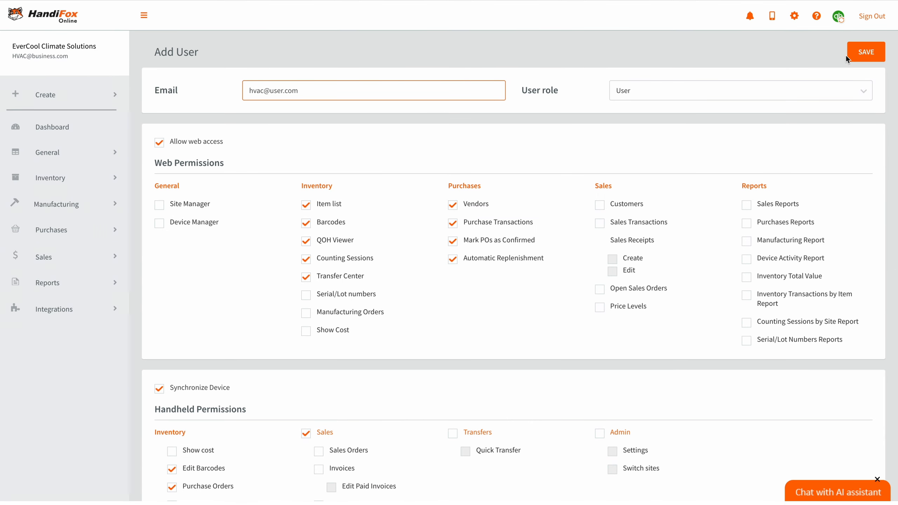
- Go to Settings, abandoning the unsaved new user form
left_click(794, 16)
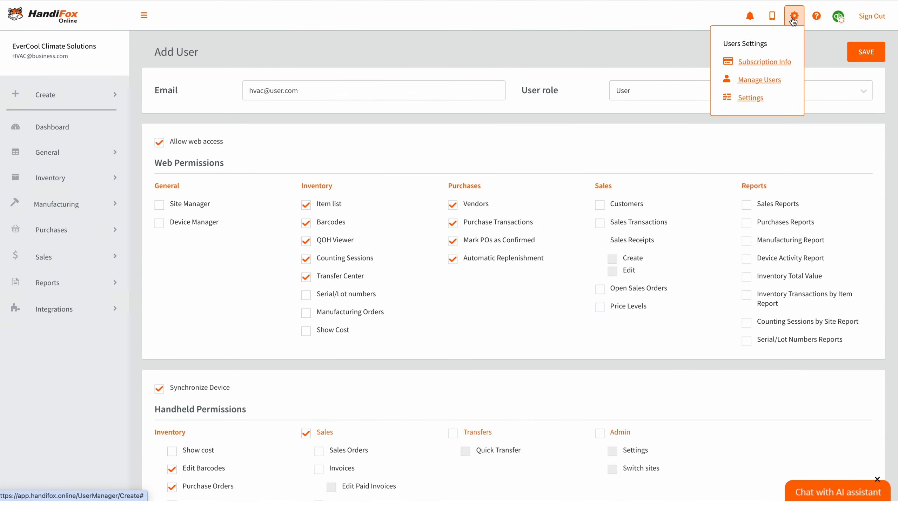
left_click(753, 98)
left_click(474, 140)
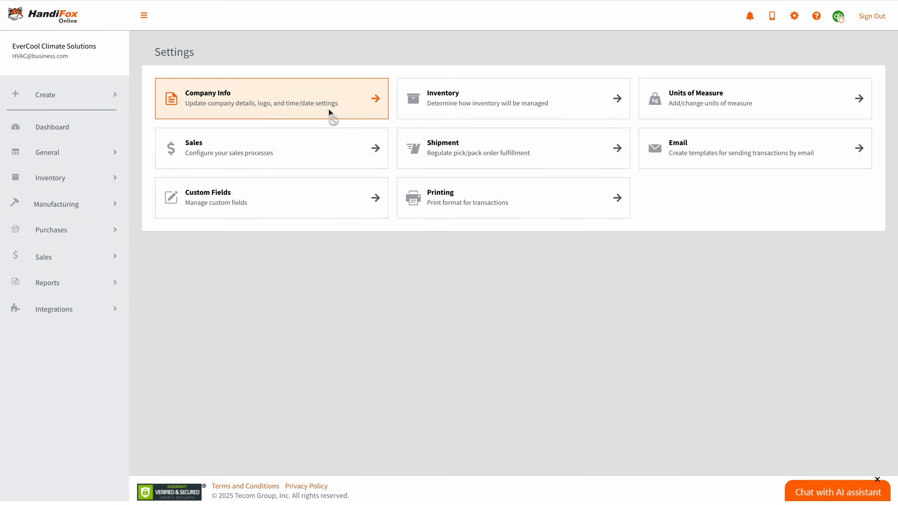
- Open Company Info and review the number and date format lists without changing them
left_click(329, 110)
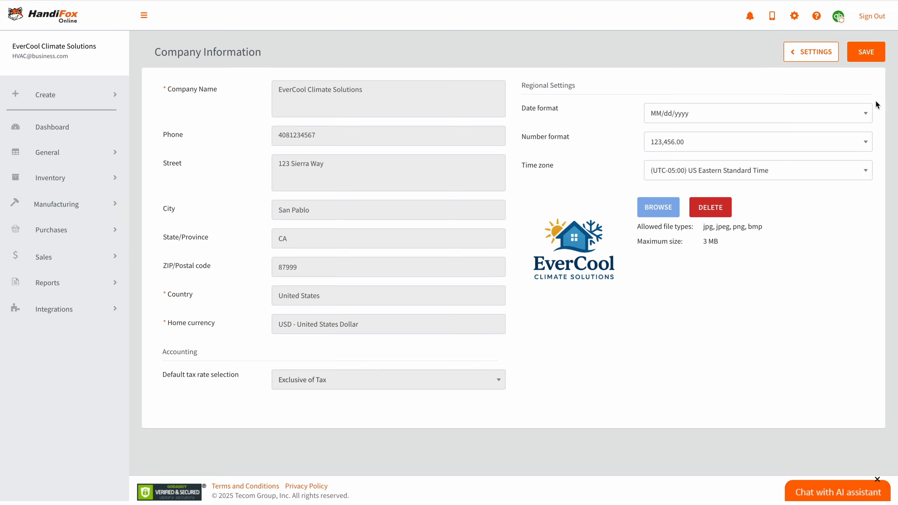
left_click(867, 143)
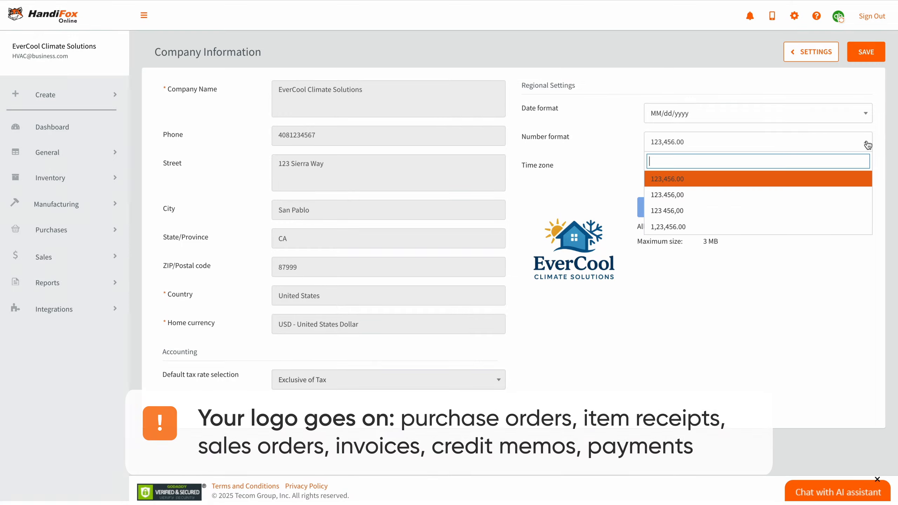
left_click(866, 116)
left_click(886, 137)
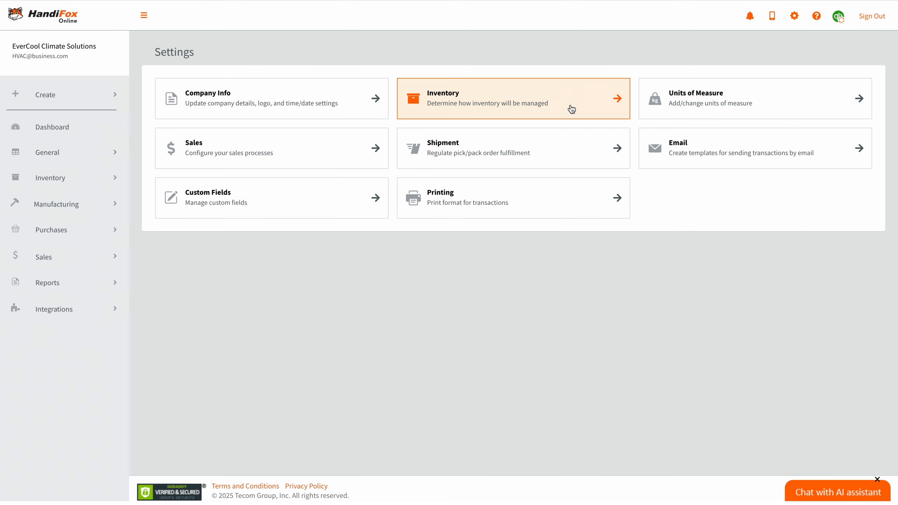
- In Inventory settings, enable barcodes equal to SKU, SKU in transactions, site-only items and bin locations
left_click(554, 99)
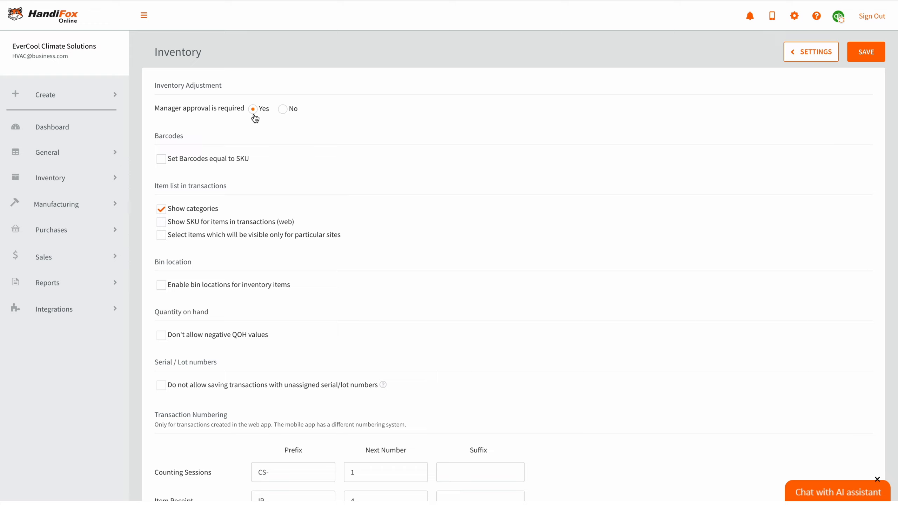
left_click(161, 159)
scroll(260, 164, "down", 2)
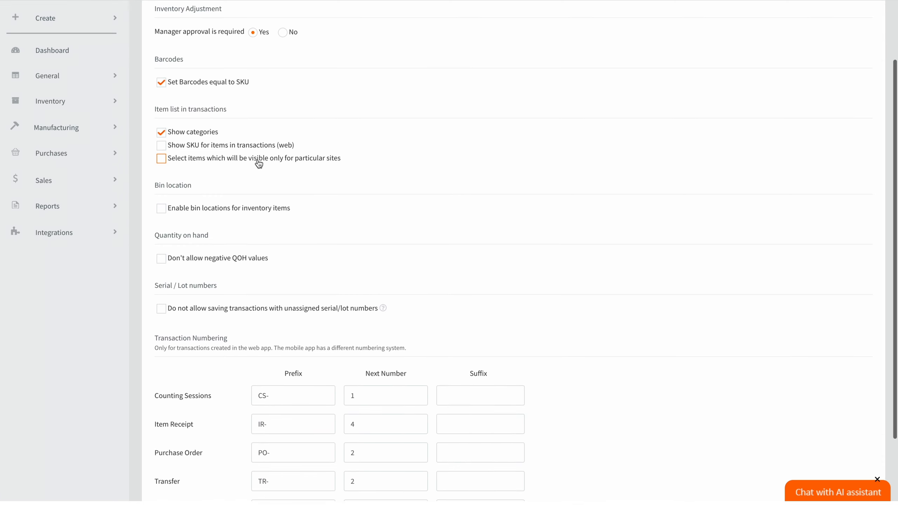
left_click(165, 150)
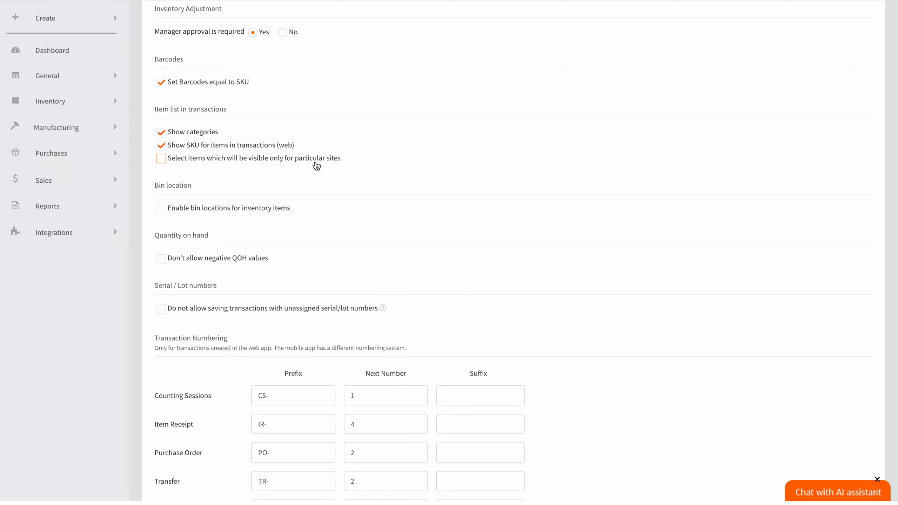
left_click(166, 161)
left_click(161, 212)
- Forbid negative QOH and block saving transactions with unassigned serial/lot numbers
left_click(162, 264)
scroll(276, 267, "down", 3)
left_click(162, 229)
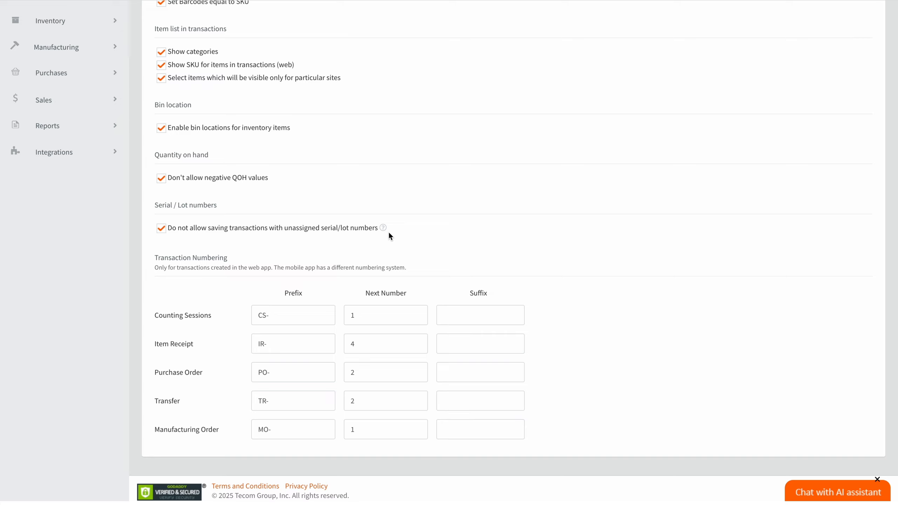
- Review the Counting Session, Item Receipt and Manufacturing Order numbering prefixes, then return to the Settings overview
mouse_move(384, 233)
left_click(323, 318)
left_click(321, 345)
left_click(323, 432)
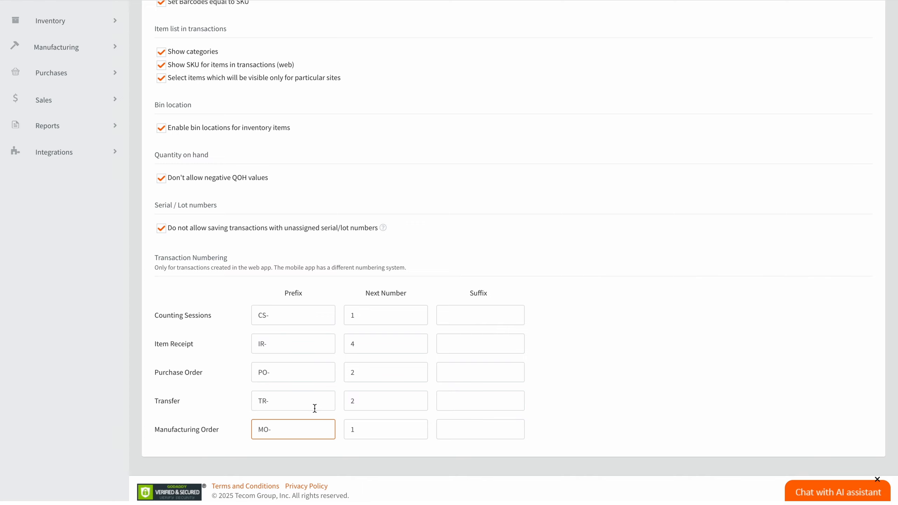
scroll(600, 260, "up", 3)
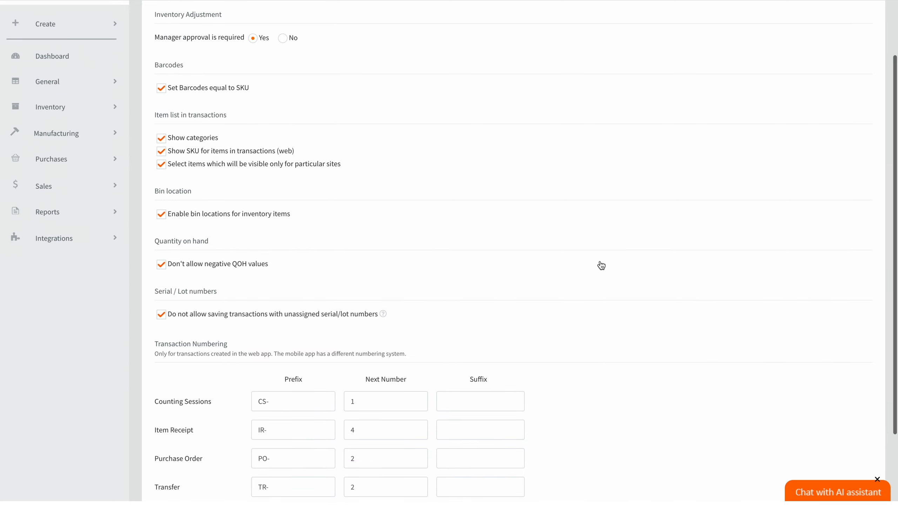
scroll(599, 264, "up", 2)
left_click(813, 59)
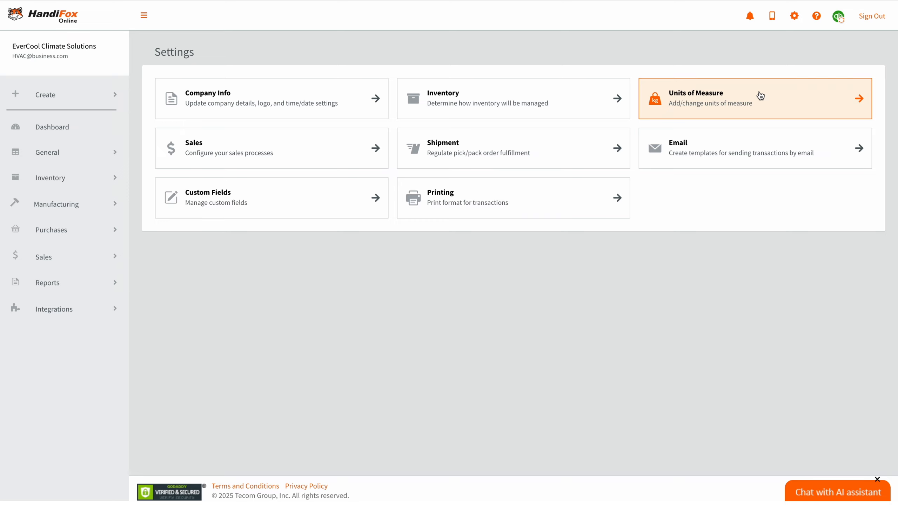
- Start a new unit of measure preset named 'case'
left_click(761, 96)
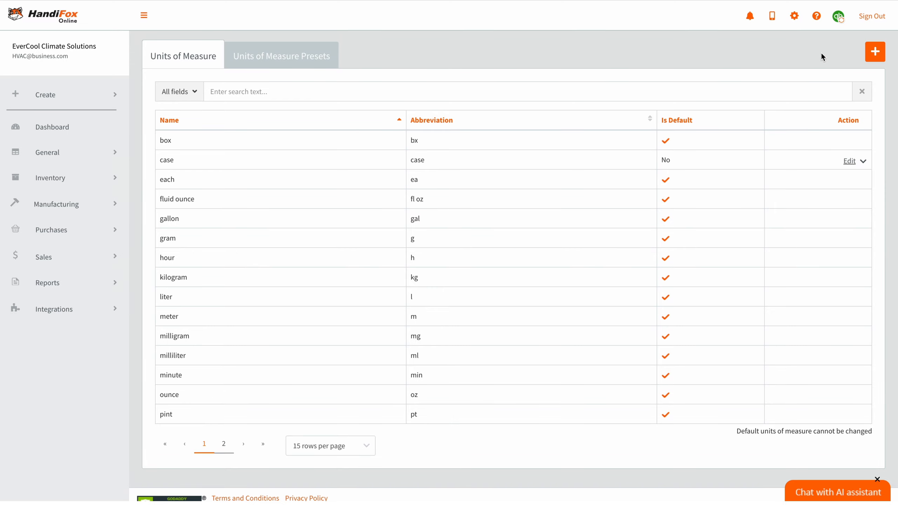
left_click(875, 51)
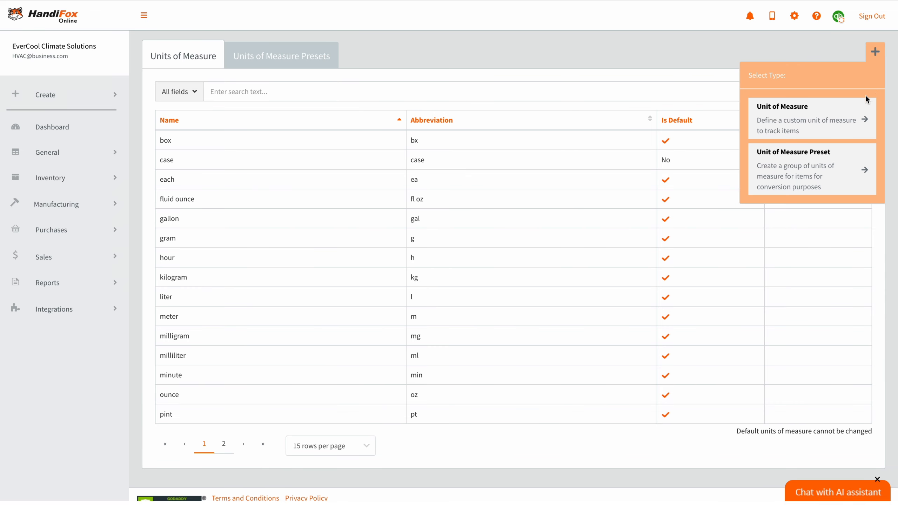
left_click(831, 170)
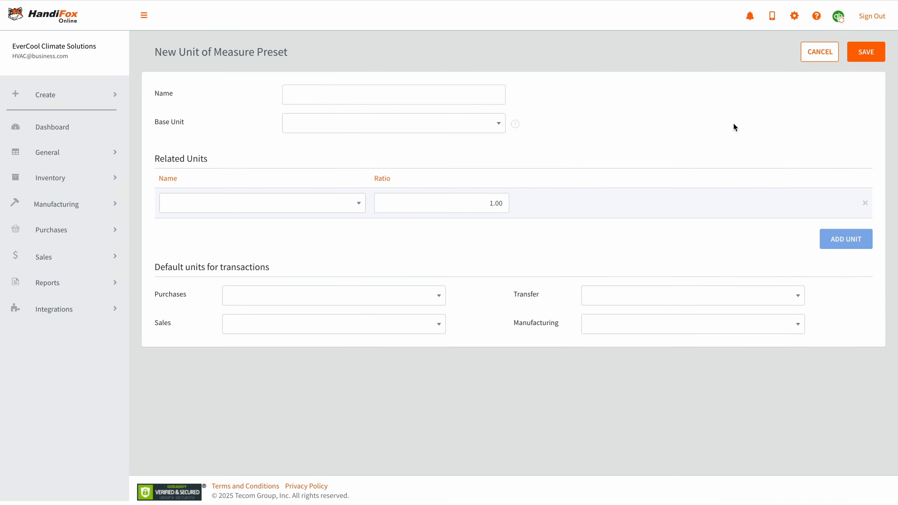
left_click(469, 93)
type("case")
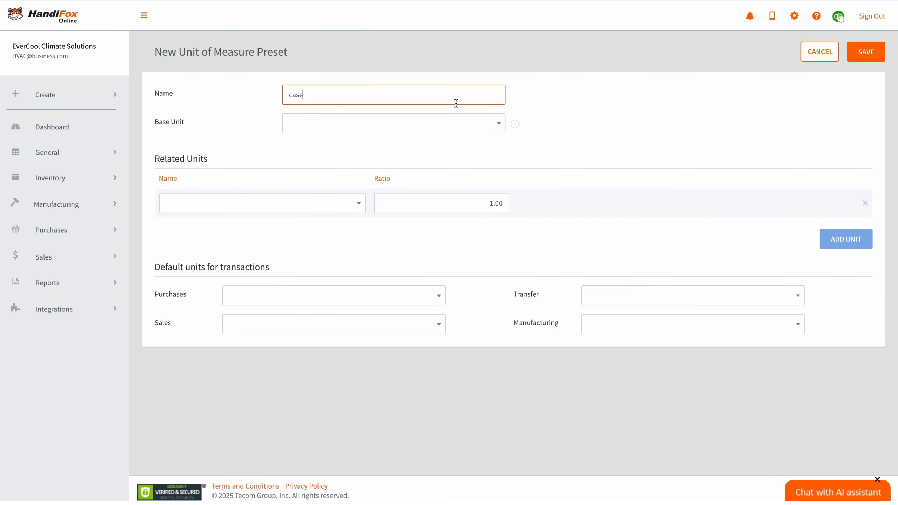
- Set the preset's base unit to each (ea), with 1 case equal to 10 each
left_click(419, 128)
type("ea")
left_click(385, 161)
left_click(320, 207)
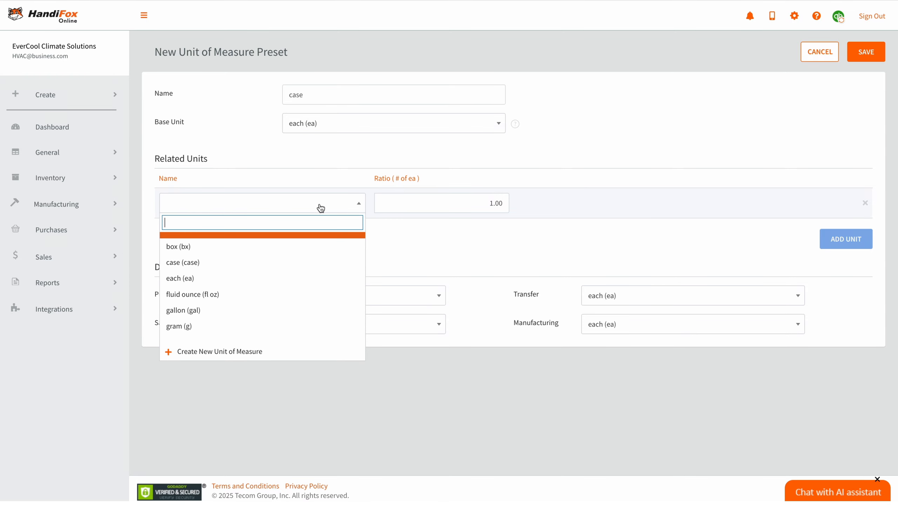
type("case")
left_click(311, 240)
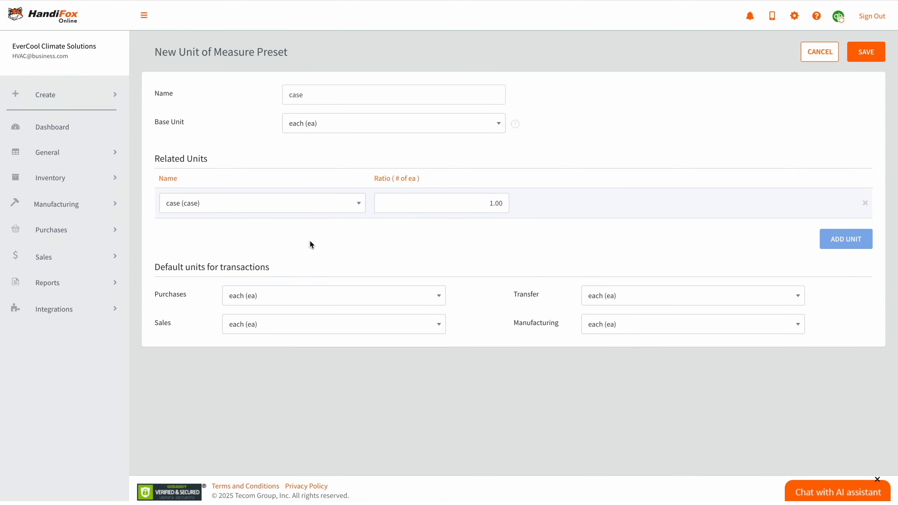
left_click(493, 204)
type("0")
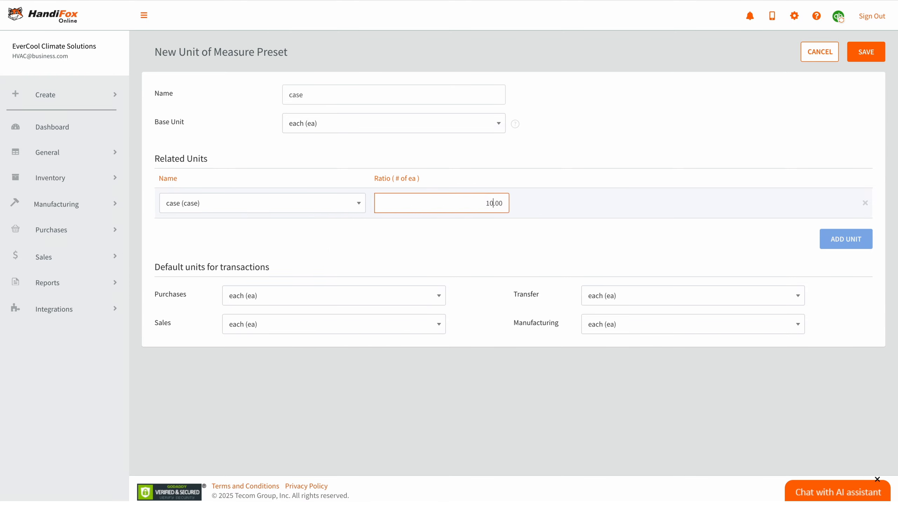
- Make case the default purchase unit and save the case preset
left_click(317, 332)
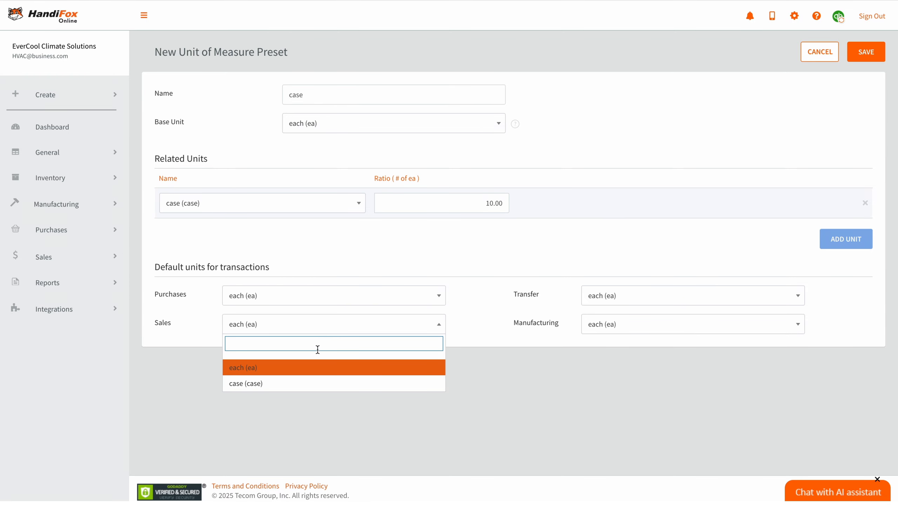
left_click(327, 331)
left_click(341, 300)
left_click(317, 362)
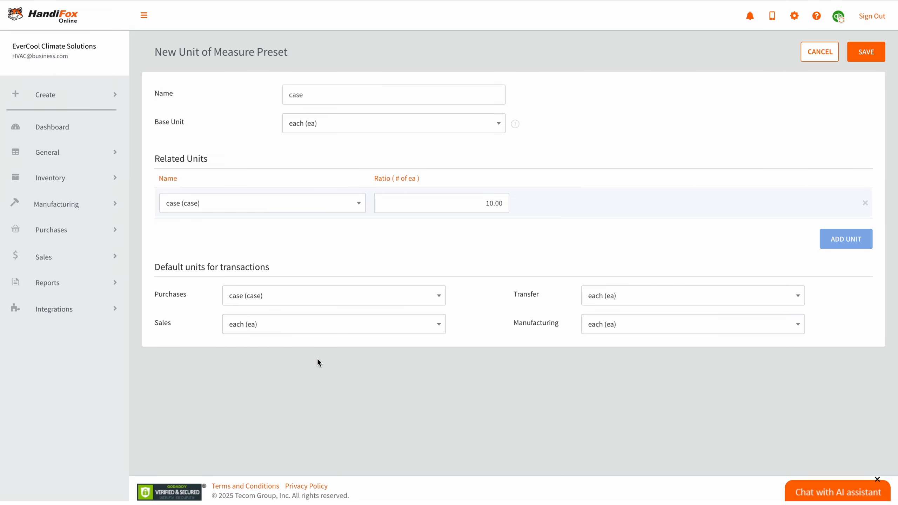
left_click(871, 53)
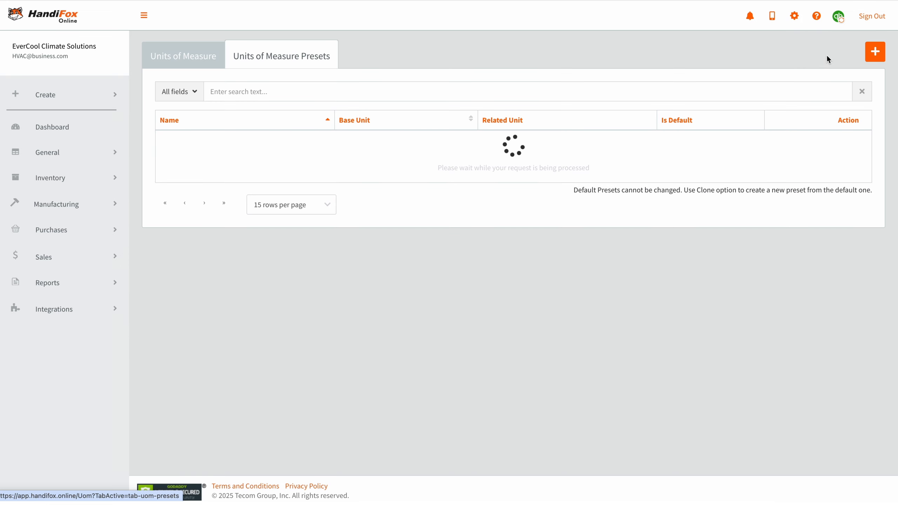
left_click(794, 16)
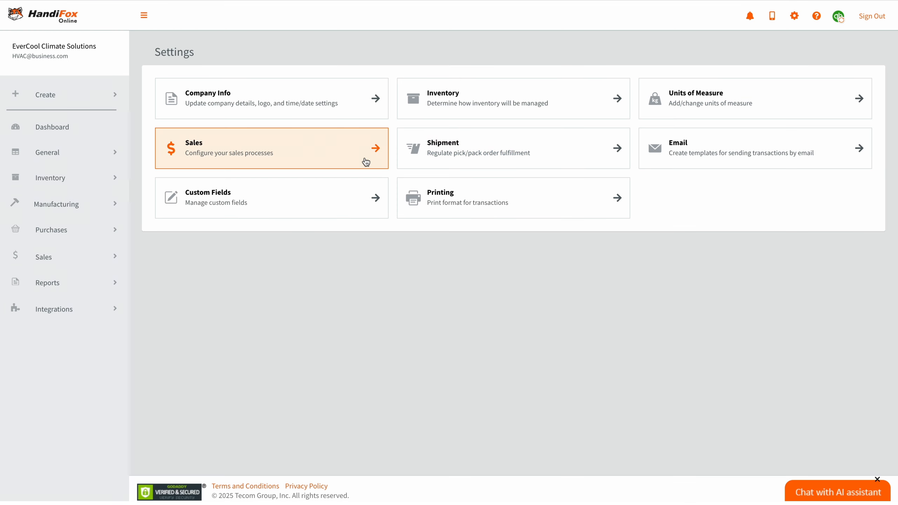
- Open Sales settings and look through the signature, additional fields, payment method and numbering options
left_click(364, 161)
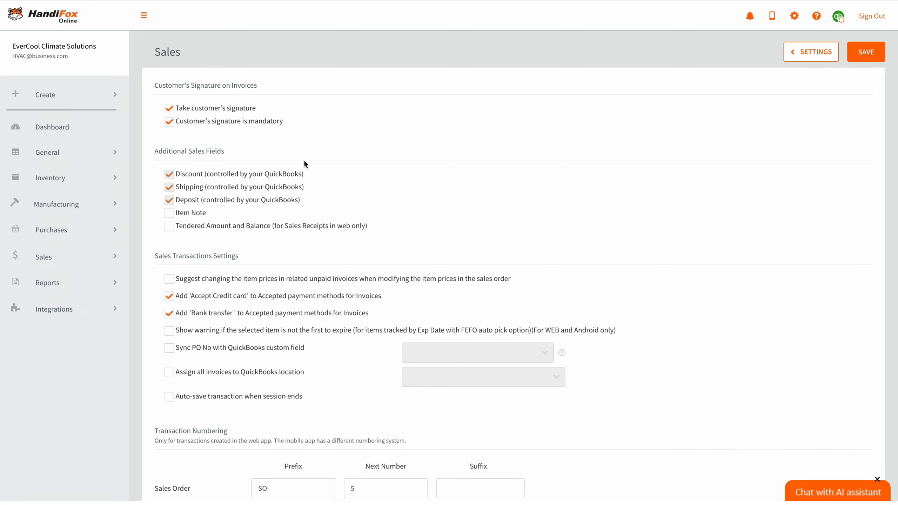
scroll(304, 163, "down", 2)
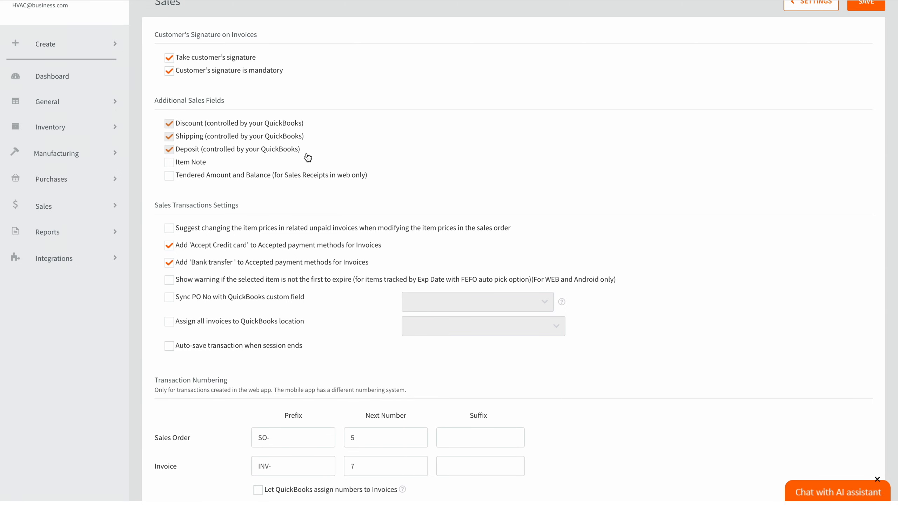
scroll(308, 175, "down", 3)
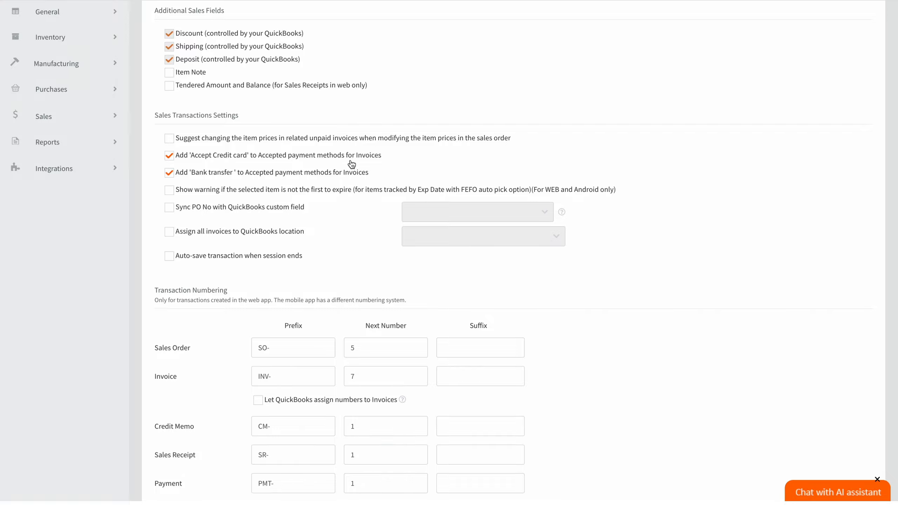
scroll(349, 181, "down", 2)
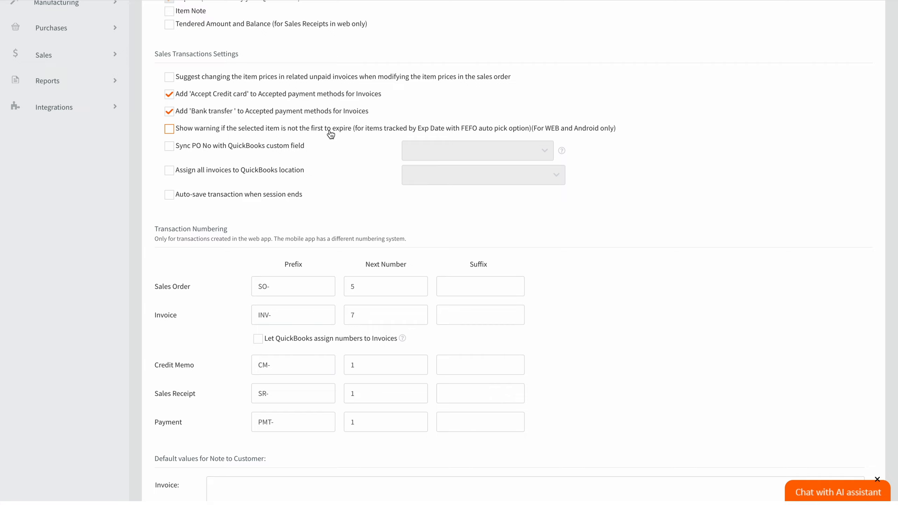
- Enable the expiry warning and sync PO numbers to the Sales-PO Number field
left_click(169, 129)
left_click(169, 146)
left_click(530, 154)
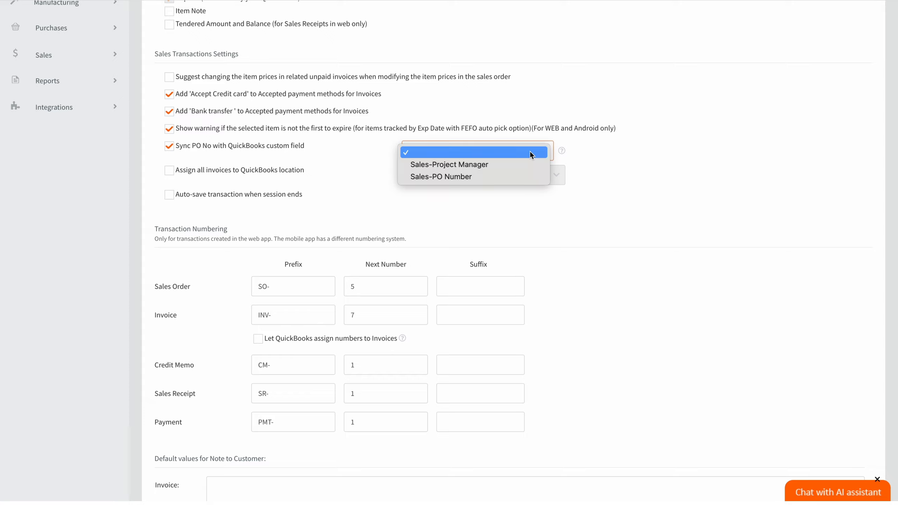
left_click(524, 179)
- Assign all invoices to the Sacramento location and auto-save transactions when the session ends
left_click(170, 171)
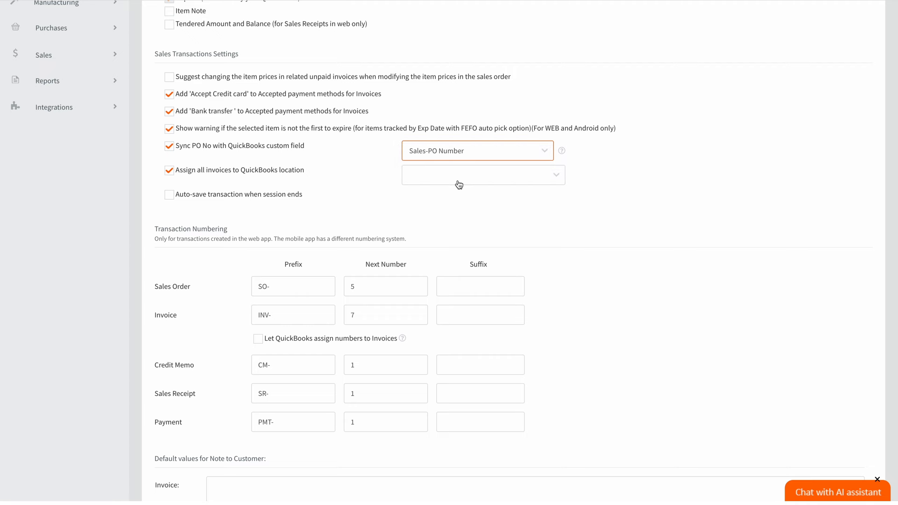
left_click(458, 183)
left_click(462, 201)
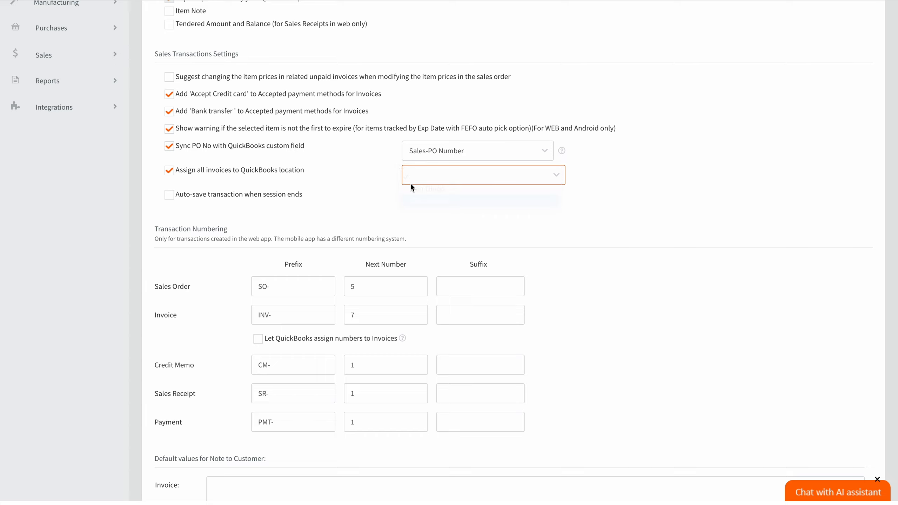
left_click(169, 194)
- Review the Sales numbering prefixes (SO-, INV-, CM-, SR-, PMT-) and the default invoice note
scroll(614, 224, "down", 3)
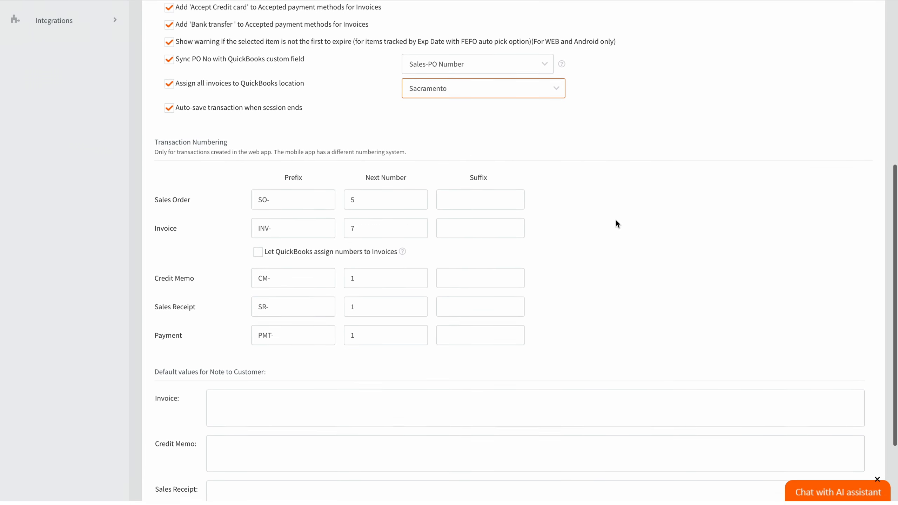
scroll(616, 222, "down", 1)
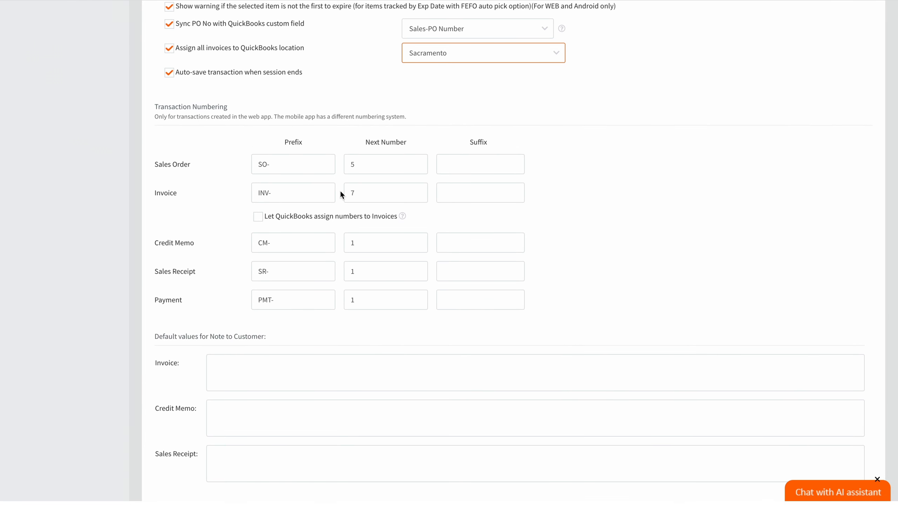
left_click(285, 171)
left_click(285, 191)
left_click(217, 382)
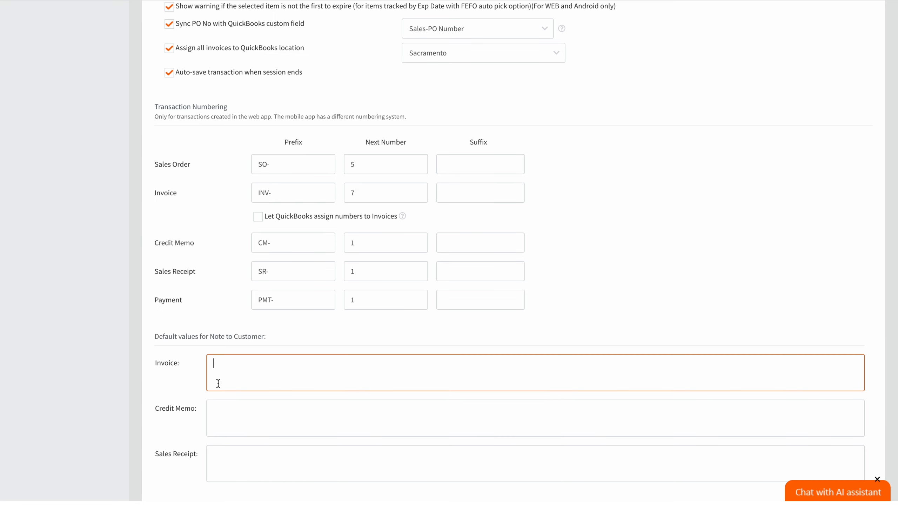
scroll(731, 175, "up", 10)
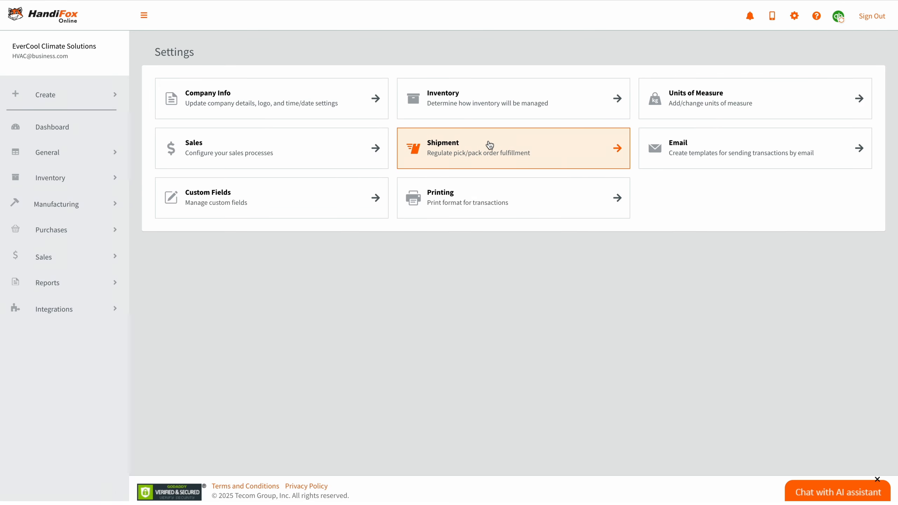
left_click(490, 145)
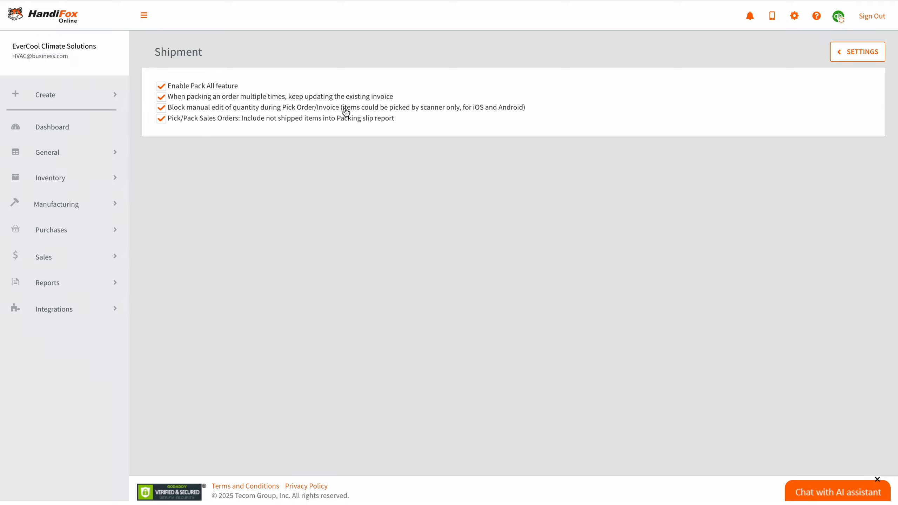
left_click(840, 56)
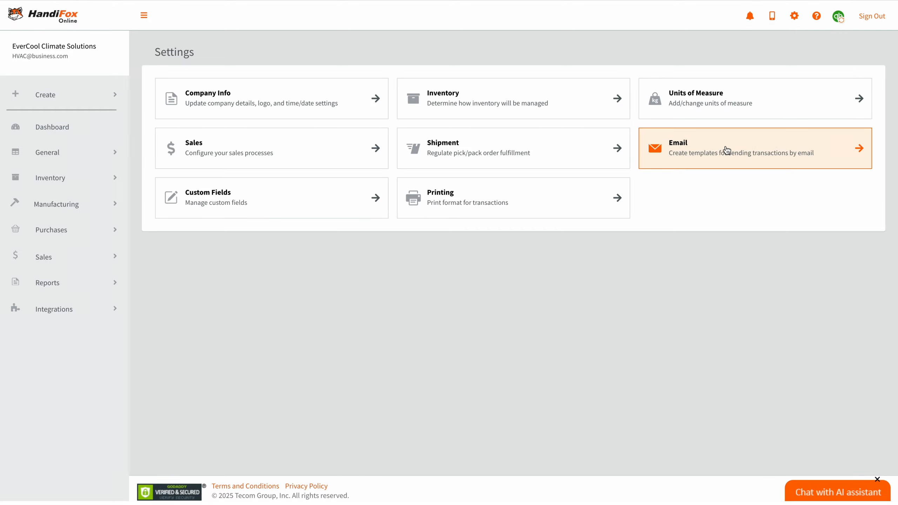
left_click(726, 149)
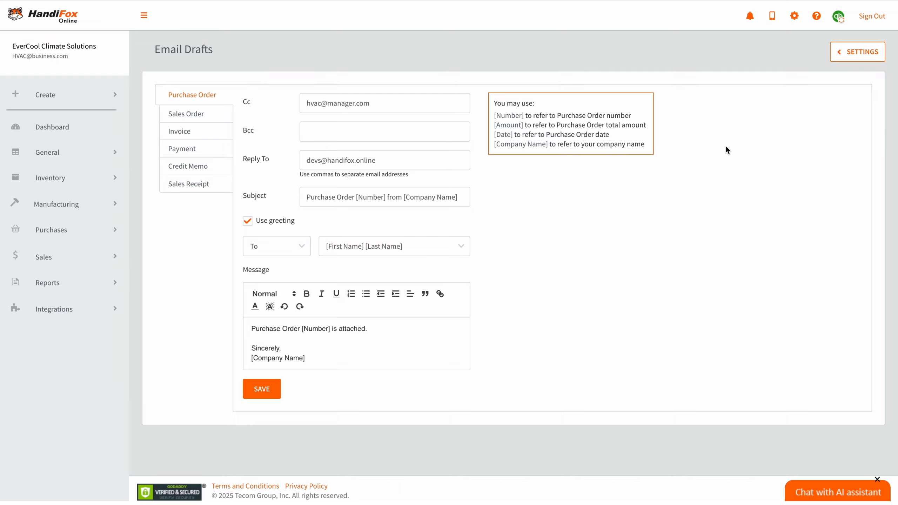
left_click(430, 97)
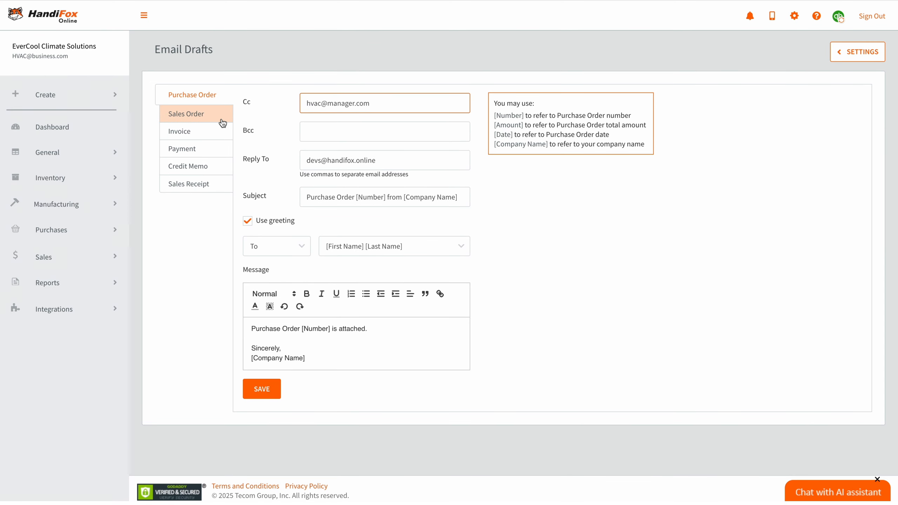
left_click(221, 116)
left_click(215, 132)
left_click(211, 147)
left_click(209, 165)
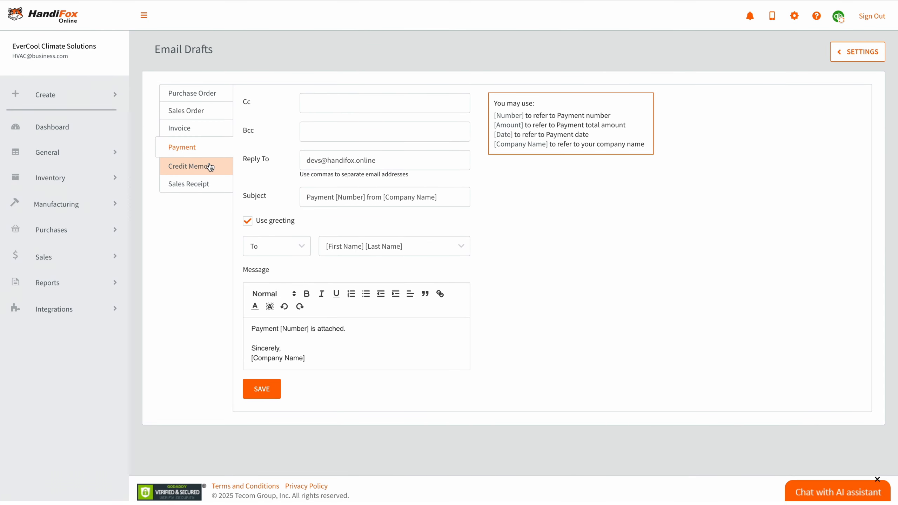
left_click(209, 182)
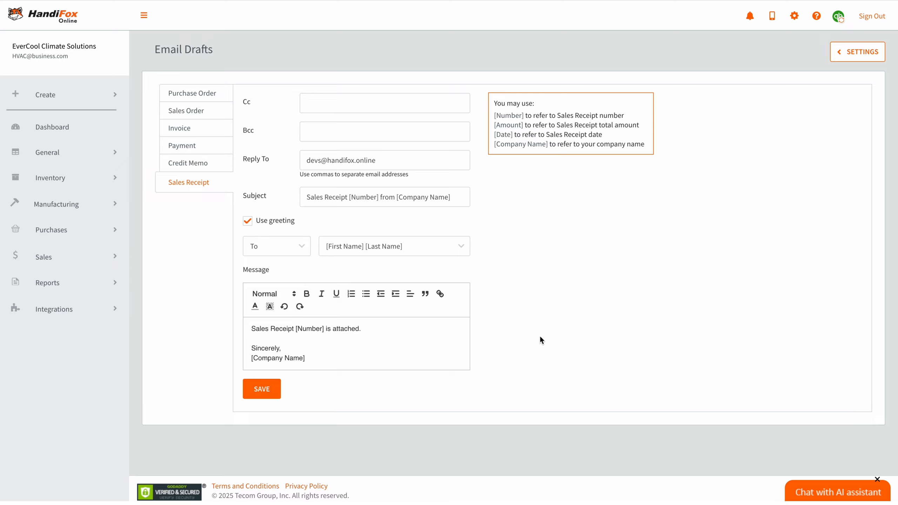
left_click(247, 220)
left_click(248, 221)
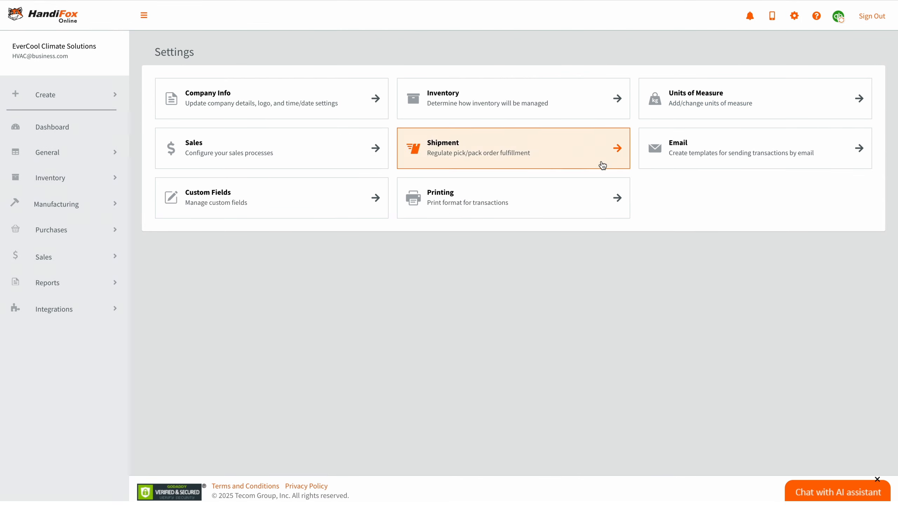
- Review Printing settings: Sales Receipts print as PDF with the company logo on printed transactions
left_click(564, 182)
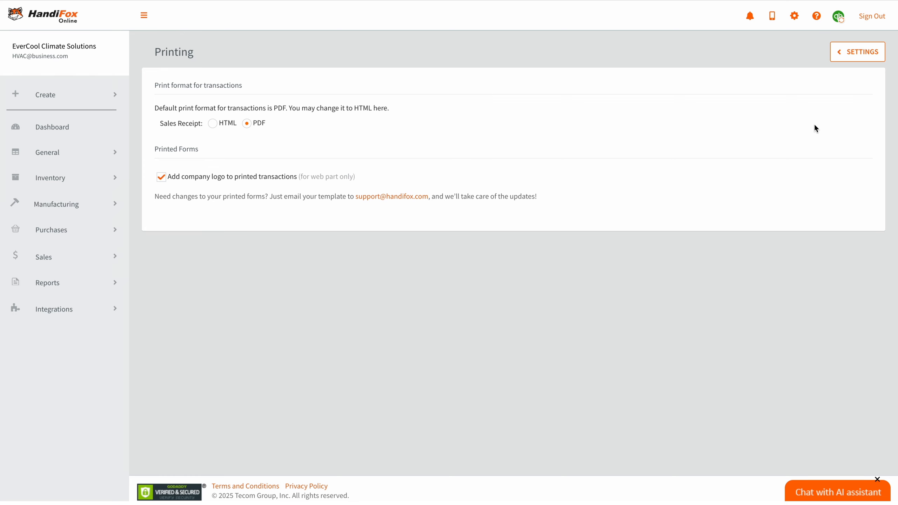
left_click(863, 53)
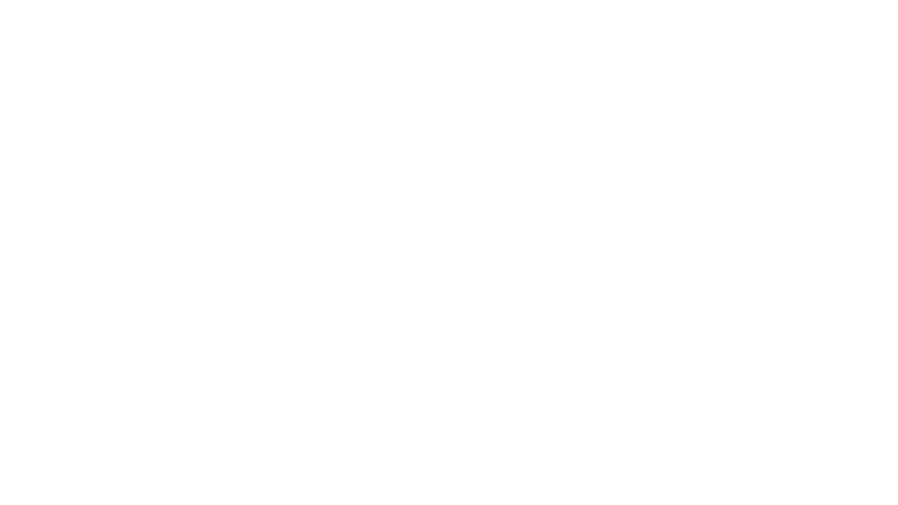